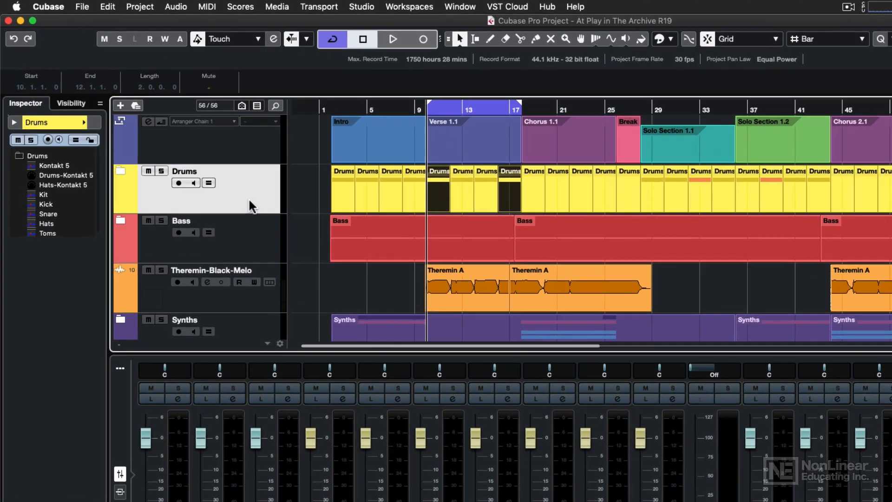
Solo the Drums folder track and open the MixConsole.
{"action": "left_click", "coordinate": [162, 172]}
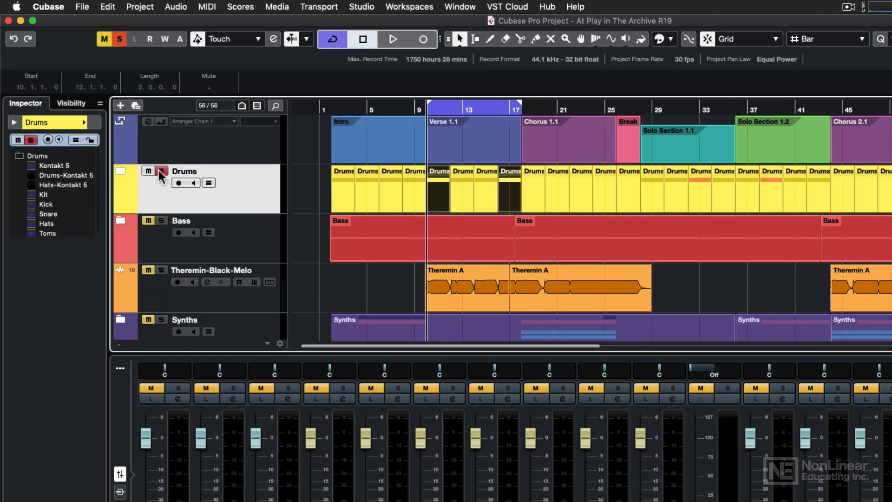
{"action": "key", "text": "F3"}
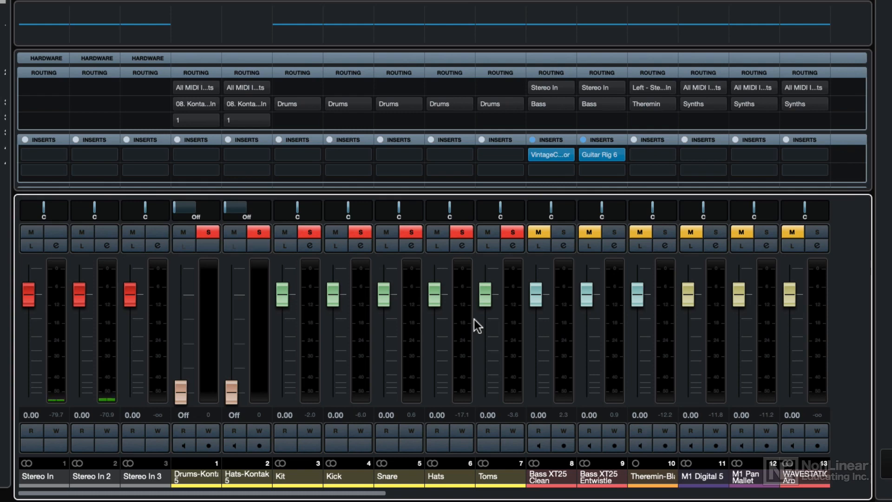
Add a stereo REVelation FX channel named Drum Reverb to the Kit through Toms channels, outputting to Stereo Out and created outside the folder.
{"action": "left_click", "coordinate": [314, 329]}
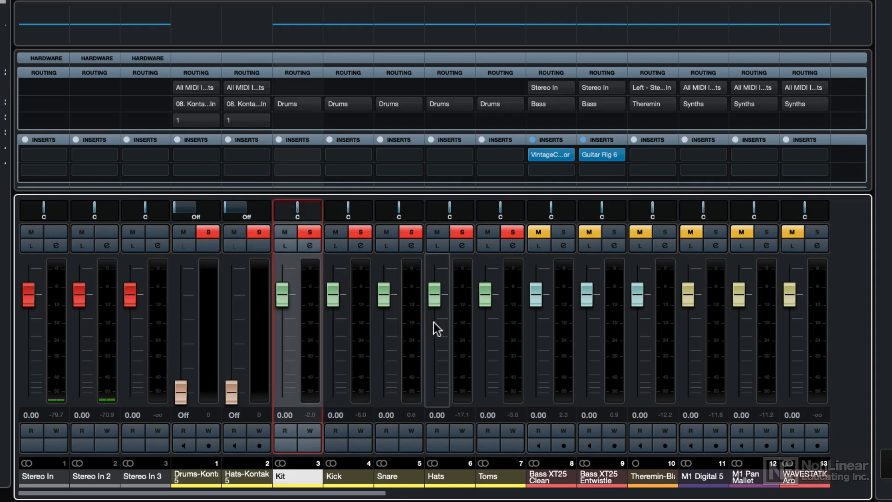
{"action": "left_click", "coordinate": [511, 320], "text": "shift"}
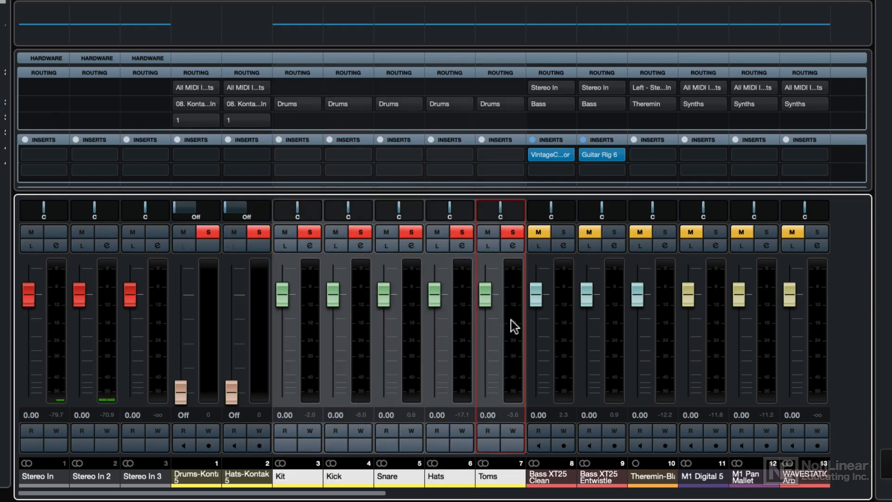
{"action": "right_click", "coordinate": [511, 289]}
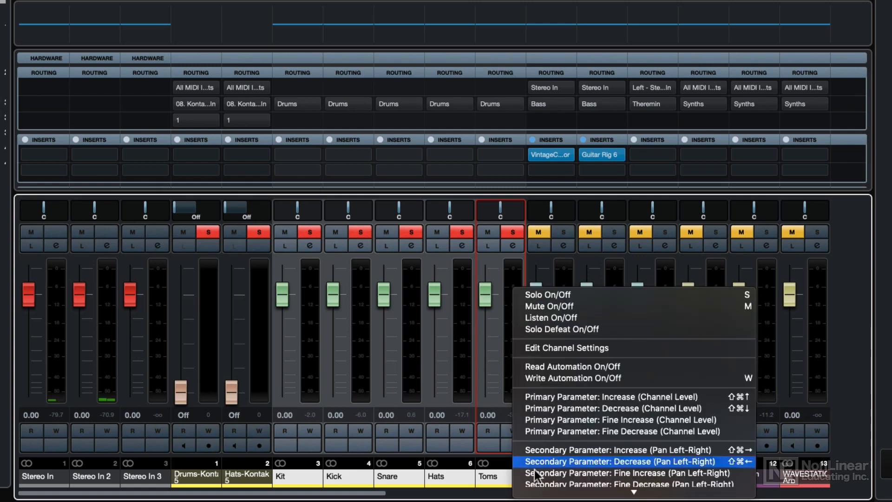
{"action": "mouse_move", "coordinate": [543, 492]}
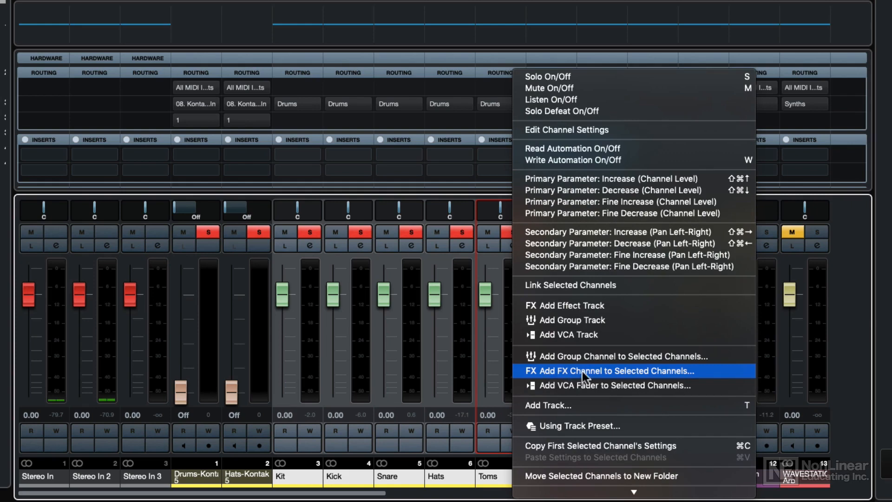
{"action": "left_click", "coordinate": [622, 375]}
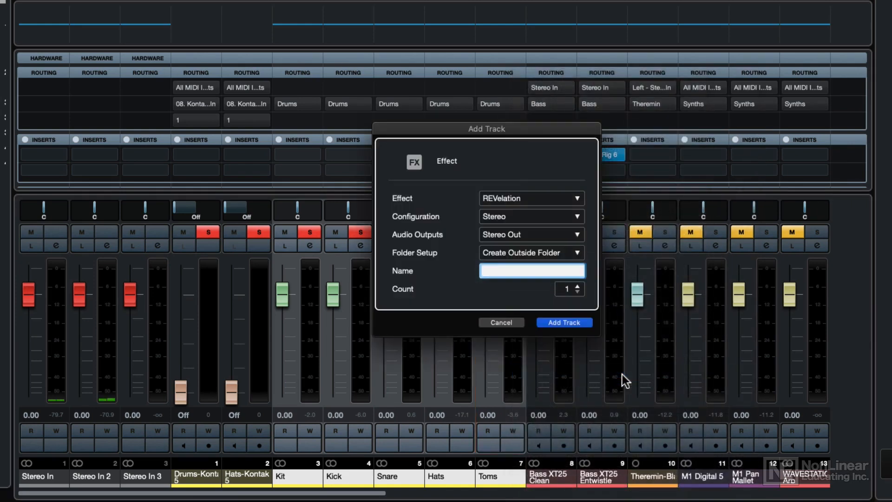
{"action": "left_click", "coordinate": [578, 199]}
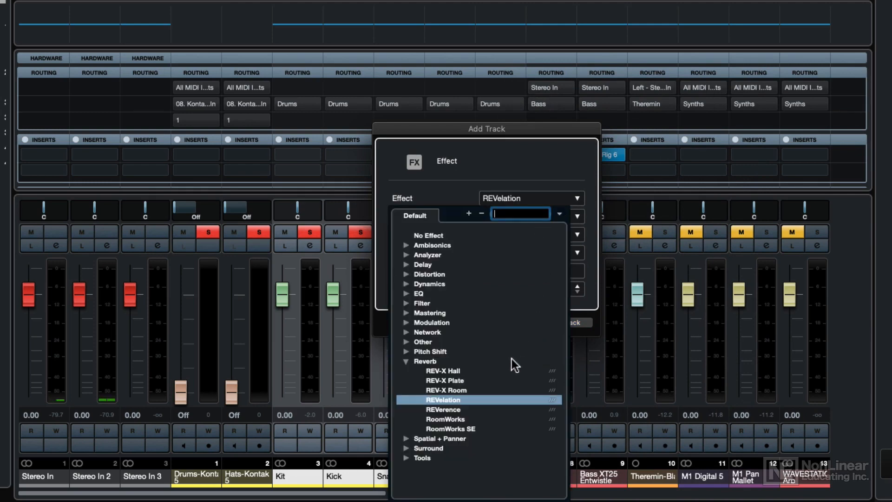
{"action": "left_click", "coordinate": [453, 401]}
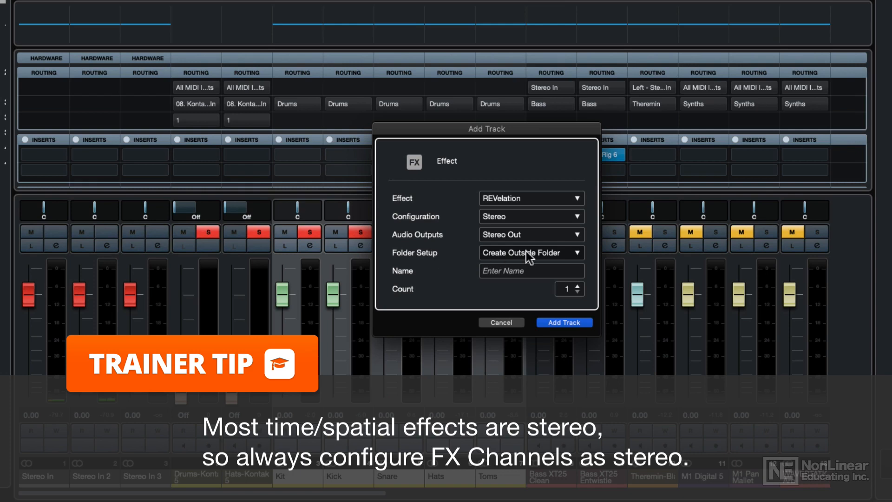
{"action": "left_click", "coordinate": [524, 271]}
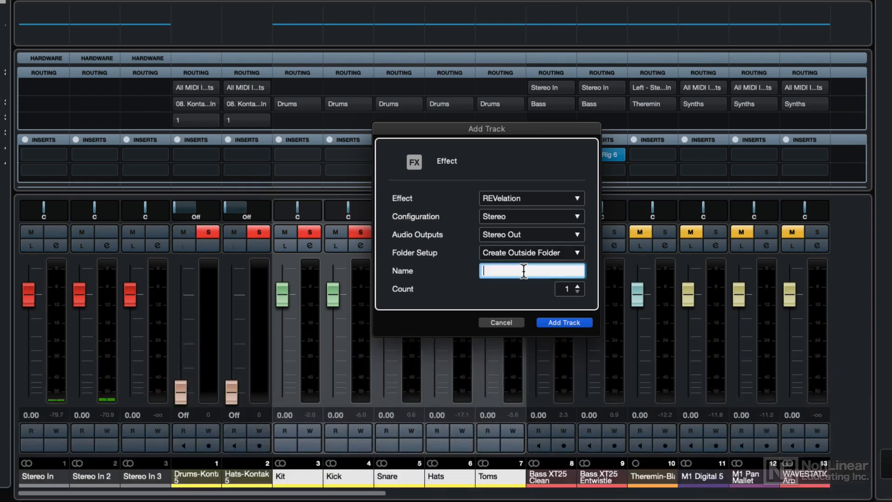
{"action": "type", "text": "Drum Reverb"}
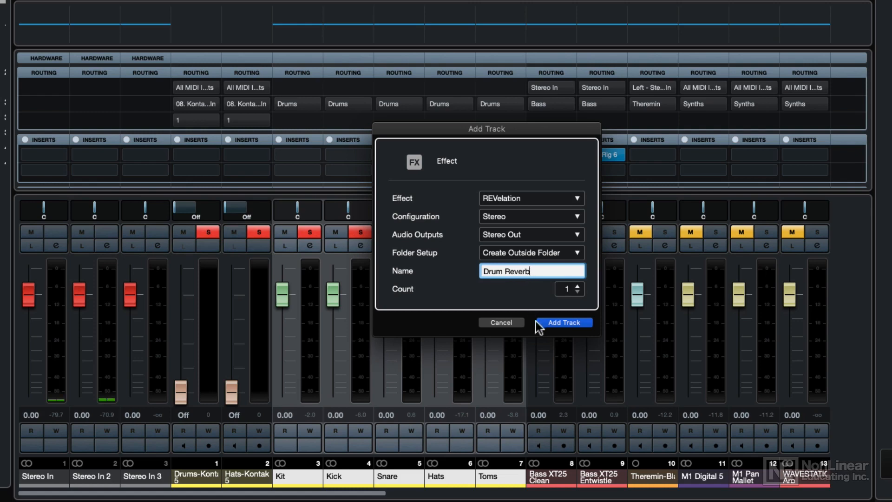
{"action": "left_click", "coordinate": [553, 322]}
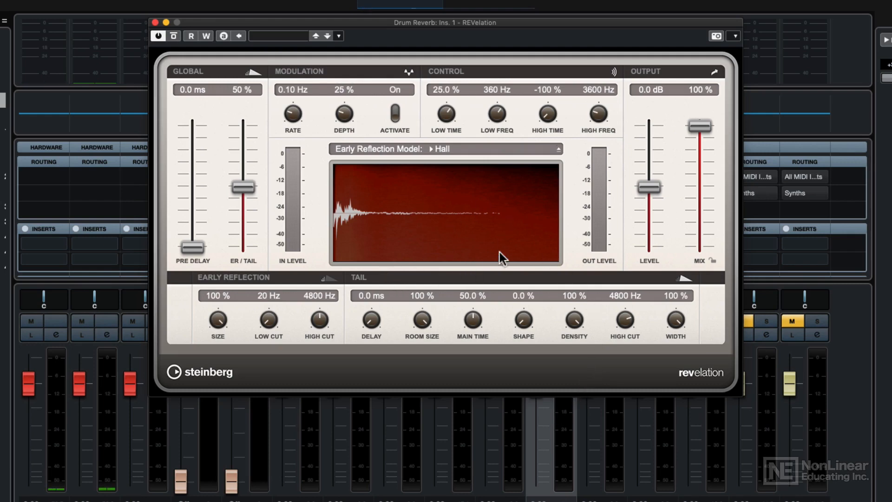
{"action": "left_click", "coordinate": [156, 22]}
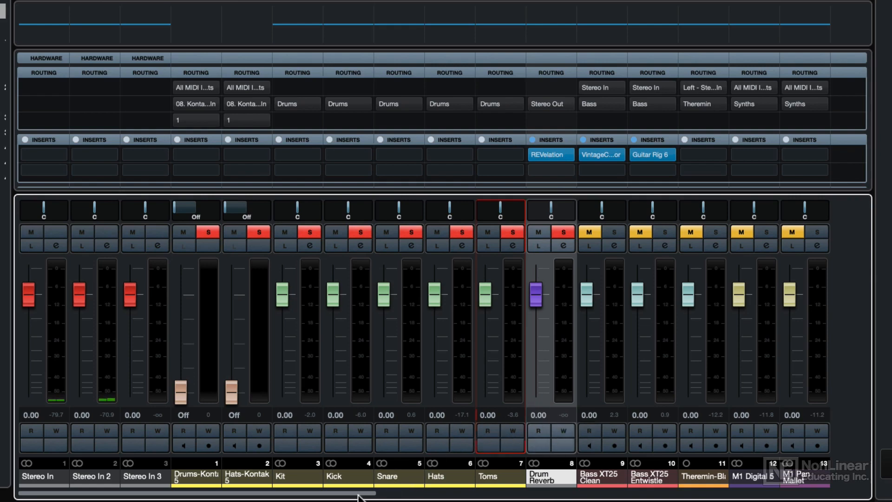
Collapse the channel EQ rack and expand the Sends rack to expose the drum channels' Drum Reverb sends.
{"action": "left_click_drag", "start_coordinate": [359, 497], "coordinate": [826, 497]}
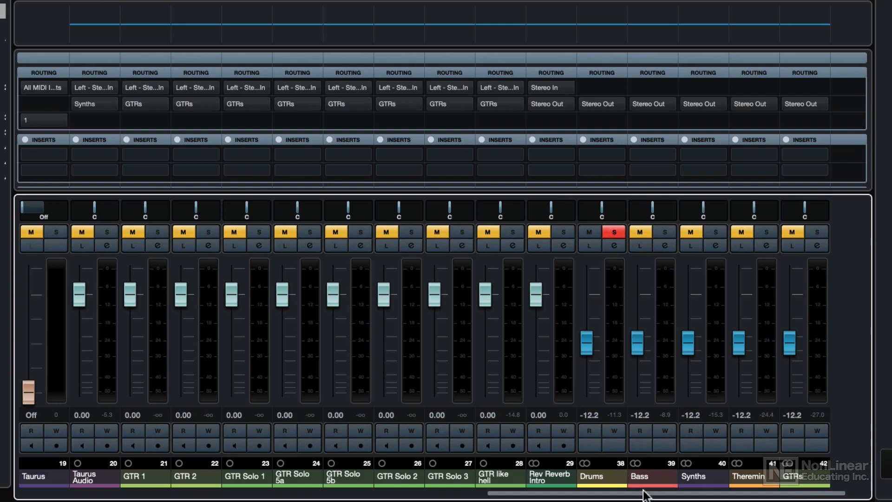
{"action": "left_click_drag", "start_coordinate": [645, 495], "coordinate": [214, 497]}
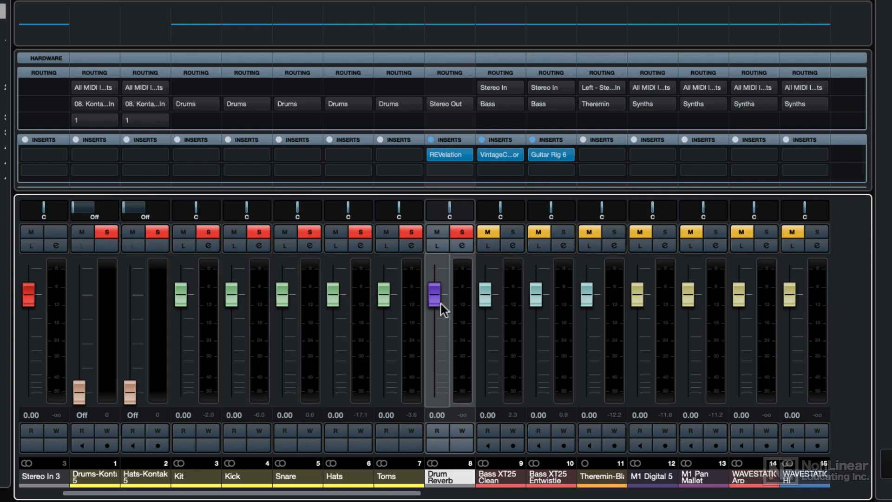
{"action": "scroll", "coordinate": [331, 135], "scroll_direction": "down", "scroll_amount": 1}
{"action": "scroll", "coordinate": [331, 135], "scroll_direction": "down", "scroll_amount": 10}
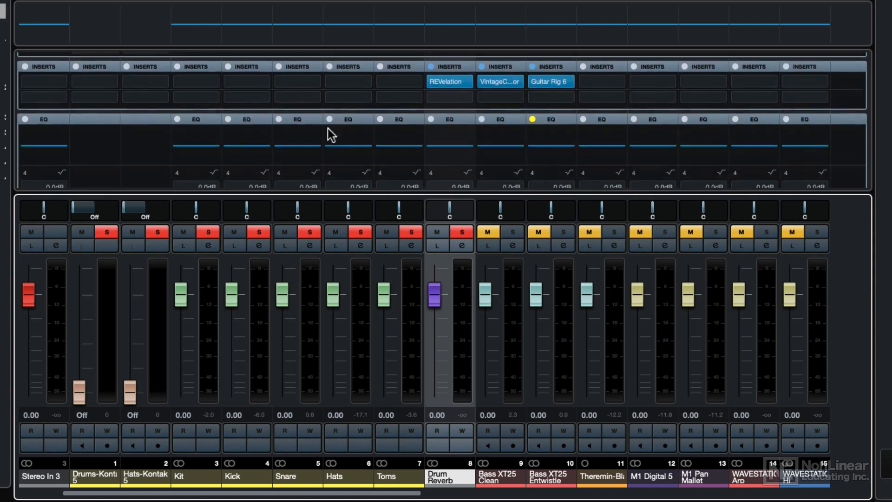
{"action": "scroll", "coordinate": [330, 135], "scroll_direction": "up", "scroll_amount": 8}
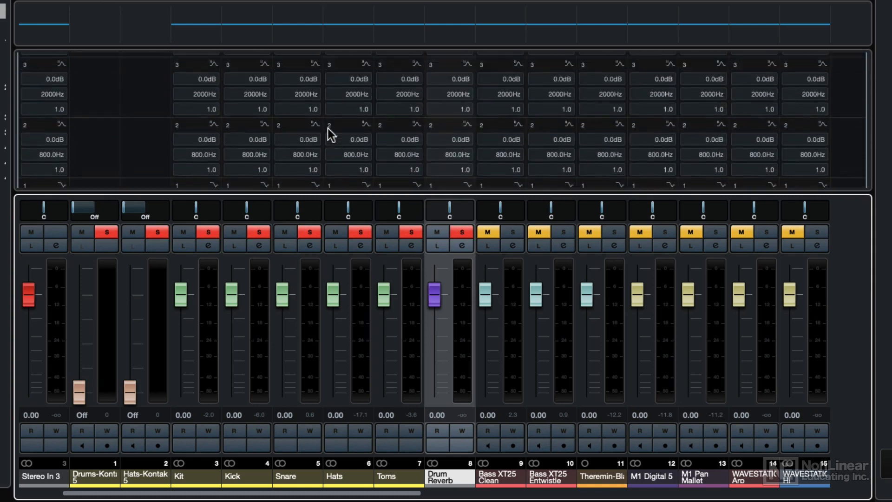
{"action": "left_click", "coordinate": [343, 85]}
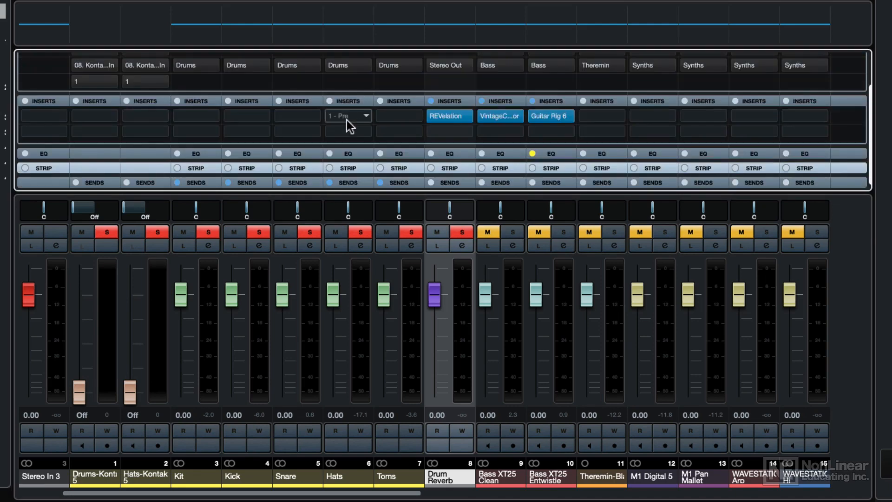
{"action": "left_click", "coordinate": [348, 182]}
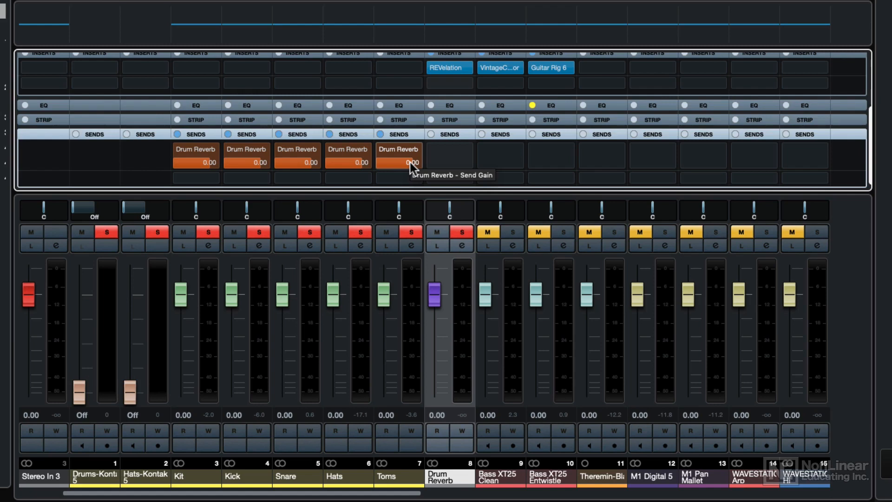
Play the drums and compare the Kick channel with its Drum Reverb send switched off and on.
{"action": "key", "text": "space"}
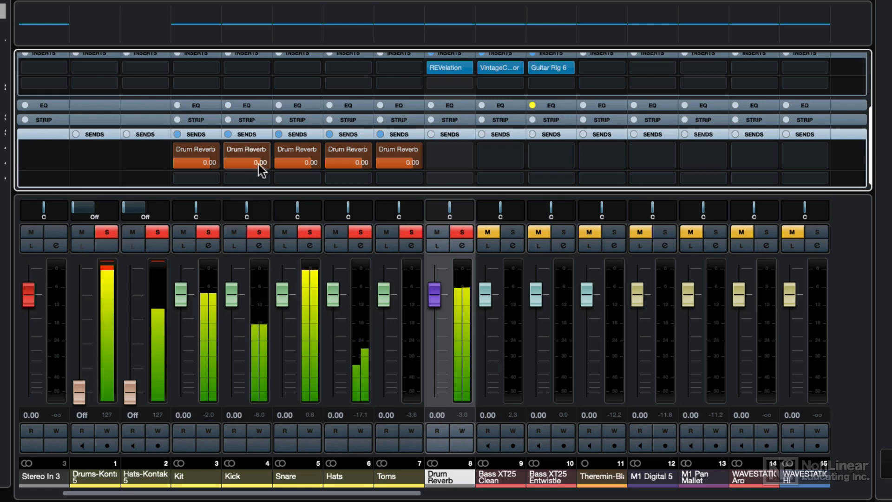
{"action": "left_click", "coordinate": [226, 149]}
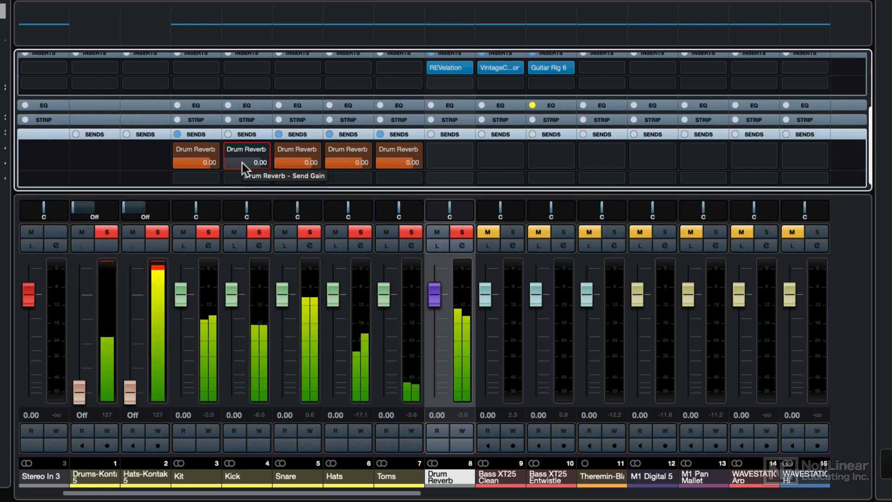
{"action": "left_click", "coordinate": [227, 148]}
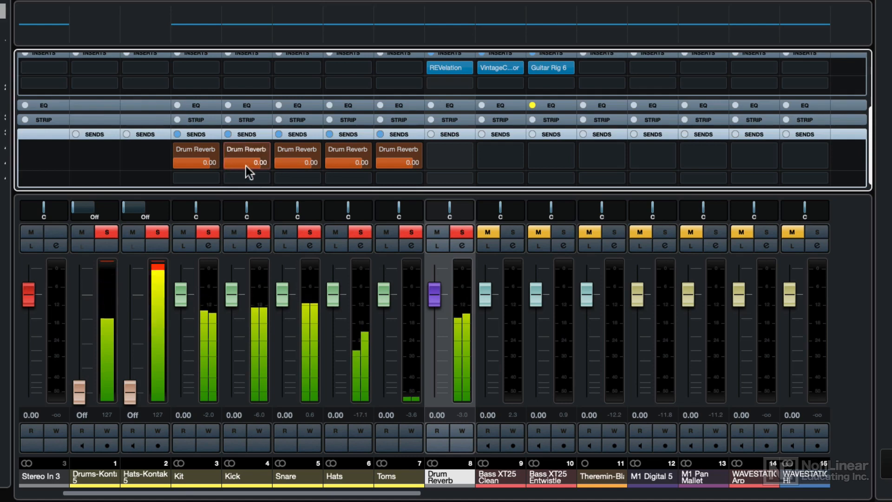
Set the Drum Reverb send levels to -24.2 on Kick, -13.4 on Hats and -7.32 on Kit.
{"action": "left_click_drag", "start_coordinate": [258, 162], "coordinate": [195, 178]}
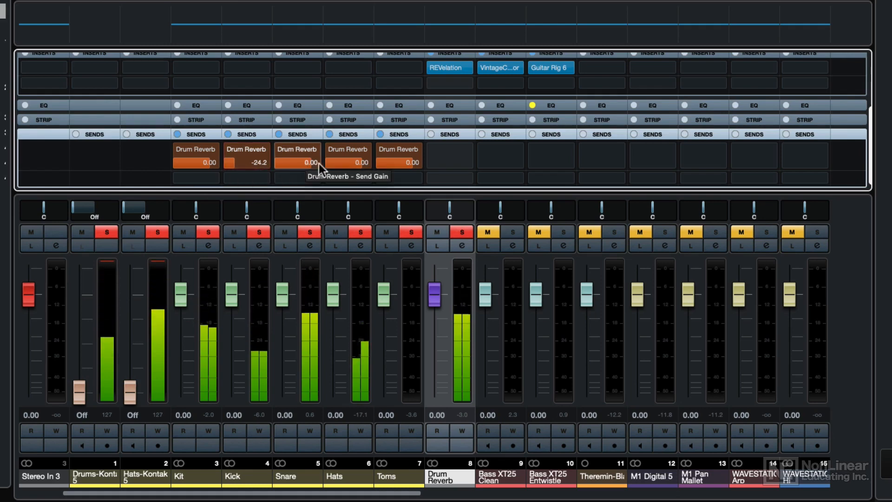
{"action": "left_click_drag", "start_coordinate": [356, 163], "coordinate": [321, 174]}
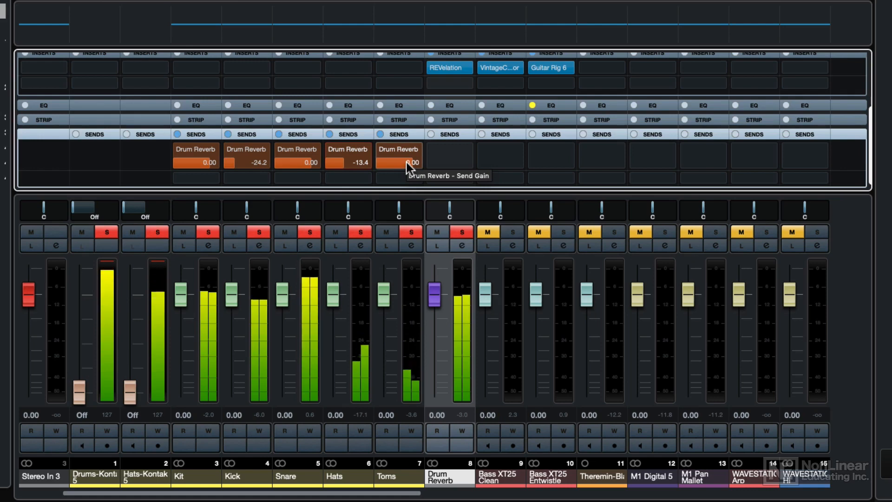
{"action": "left_click", "coordinate": [202, 163]}
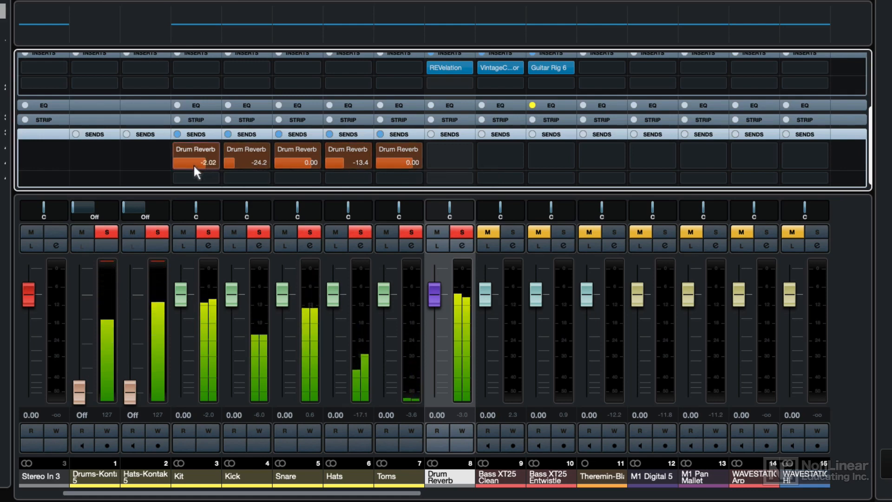
{"action": "left_click_drag", "start_coordinate": [194, 163], "coordinate": [186, 170]}
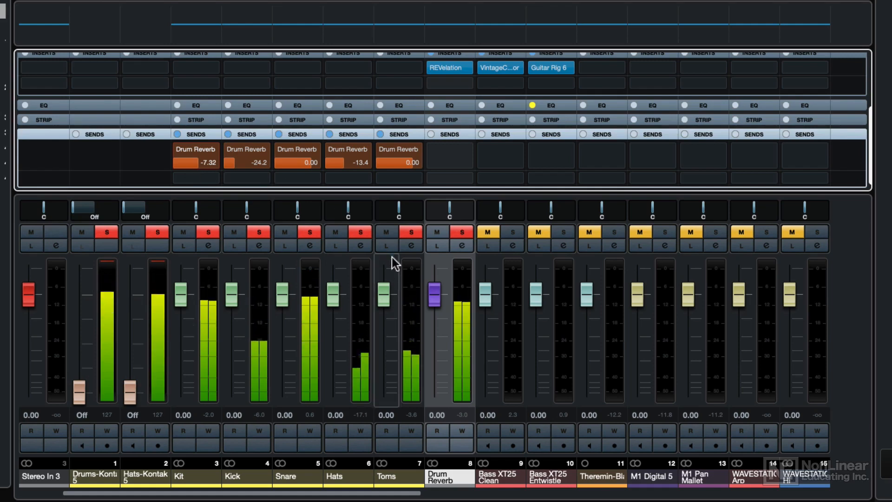
Lower the Drum Reverb channel's fader to -6.77 dB.
{"action": "left_click", "coordinate": [435, 291]}
{"action": "left_click_drag", "start_coordinate": [434, 291], "coordinate": [435, 322]}
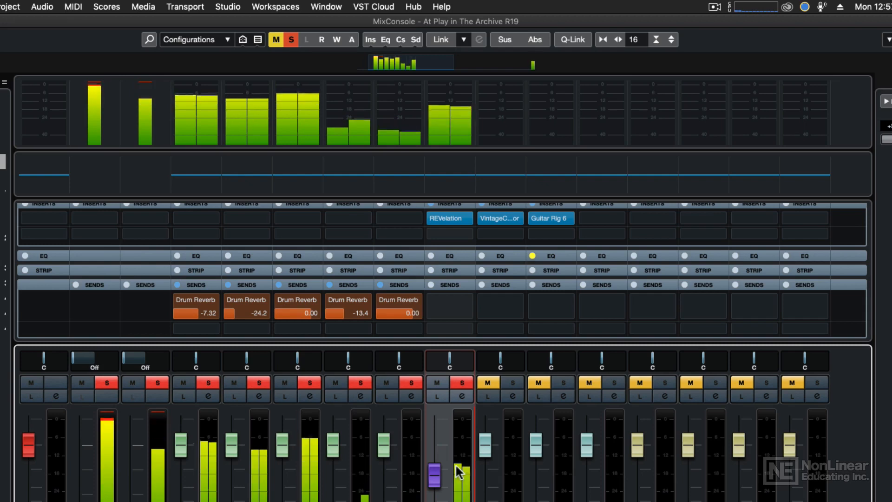
Set the tail room size to 83.5 % and main time to 30.5 % in the Drum Reverb channel's REVelation insert, keeping the mix at 100 %.
{"action": "mouse_move", "coordinate": [464, 220]}
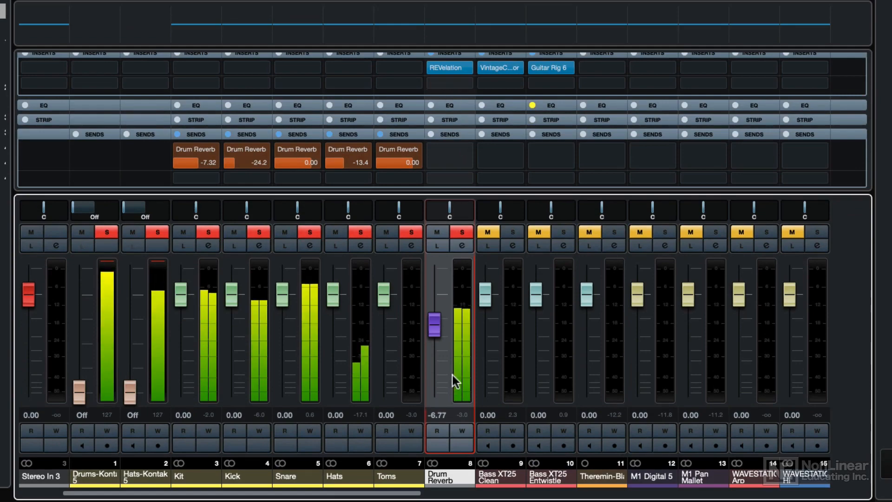
{"action": "left_click", "coordinate": [460, 246]}
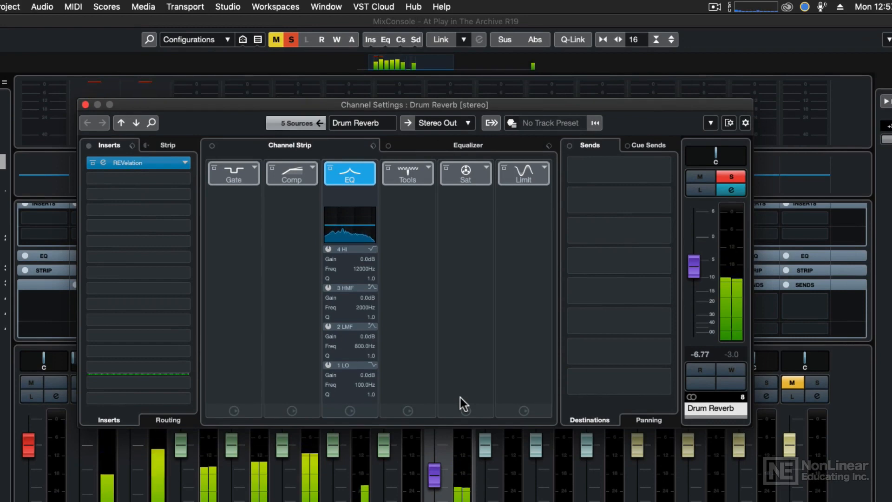
{"action": "left_click", "coordinate": [103, 145]}
{"action": "left_click", "coordinate": [102, 163]}
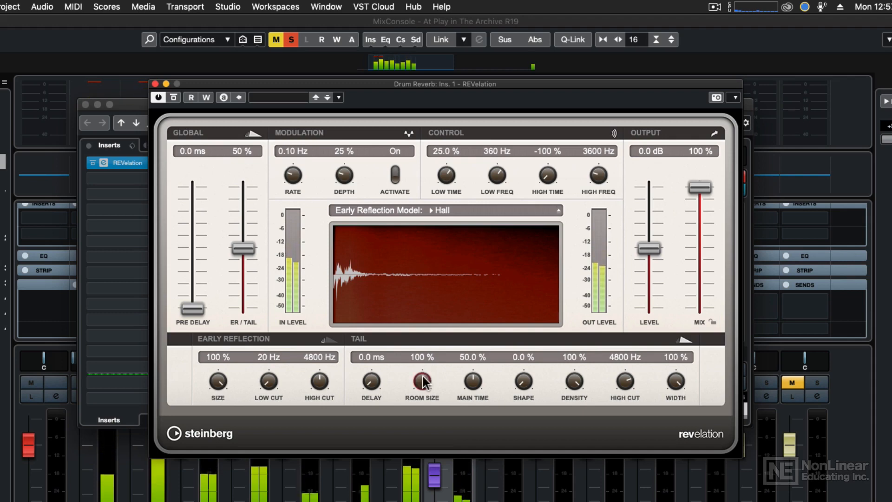
{"action": "mouse_move", "coordinate": [420, 381]}
{"action": "left_mouse_down"}
{"action": "mouse_move", "coordinate": [417, 403]}
{"action": "mouse_move", "coordinate": [417, 389]}
{"action": "left_mouse_up"}
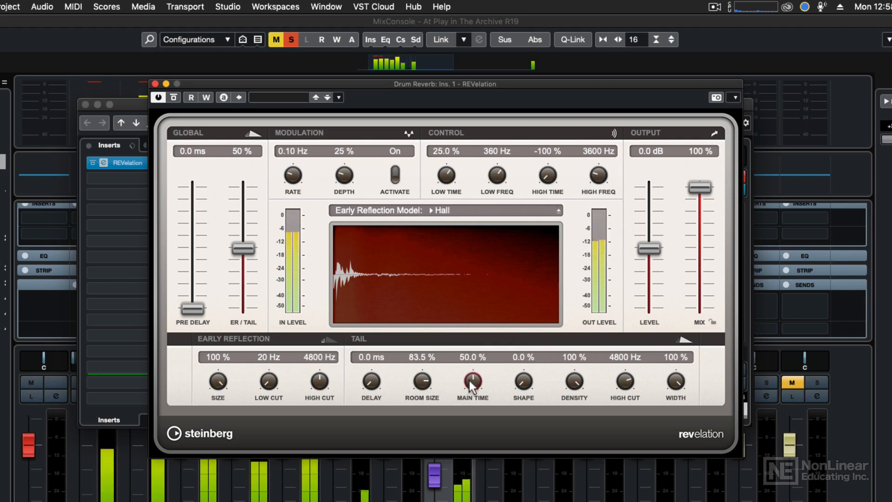
{"action": "left_click_drag", "start_coordinate": [469, 381], "coordinate": [462, 396]}
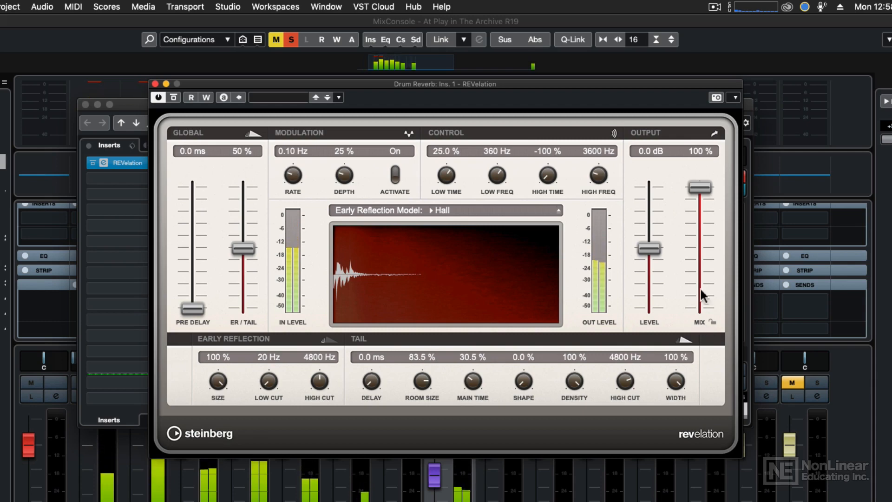
{"action": "left_click_drag", "start_coordinate": [708, 186], "coordinate": [718, 172]}
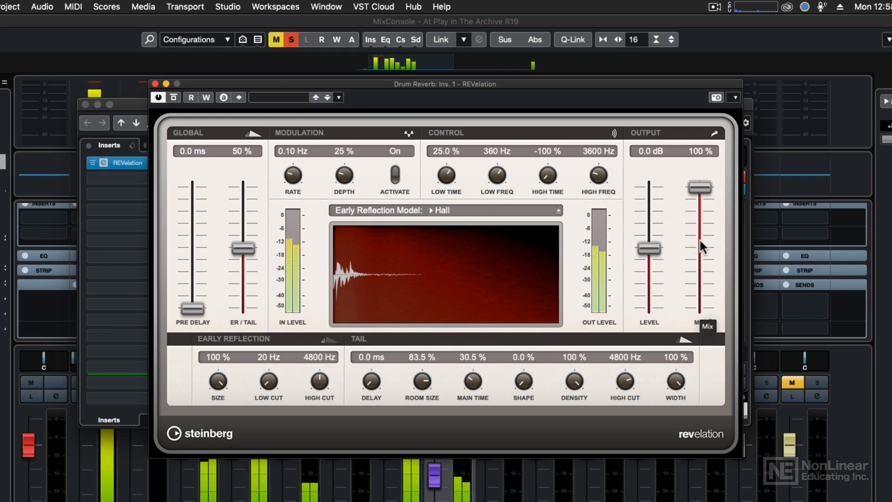
{"action": "left_click", "coordinate": [154, 83]}
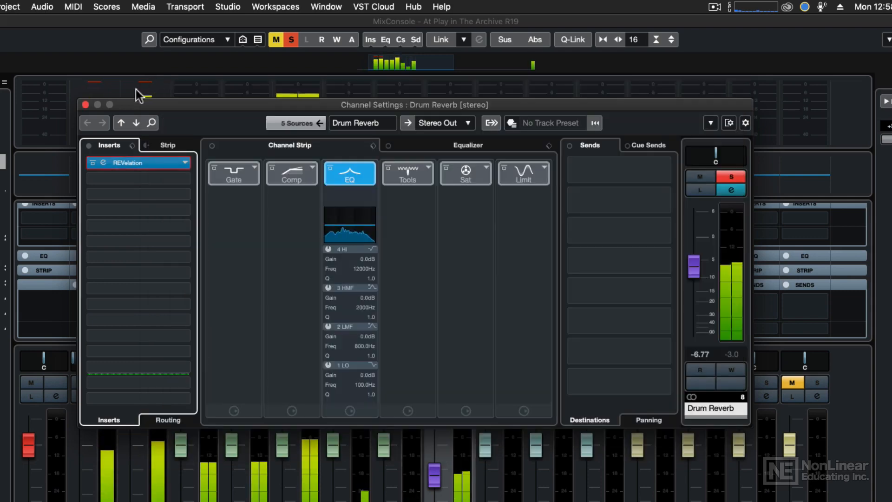
{"action": "left_click", "coordinate": [85, 104]}
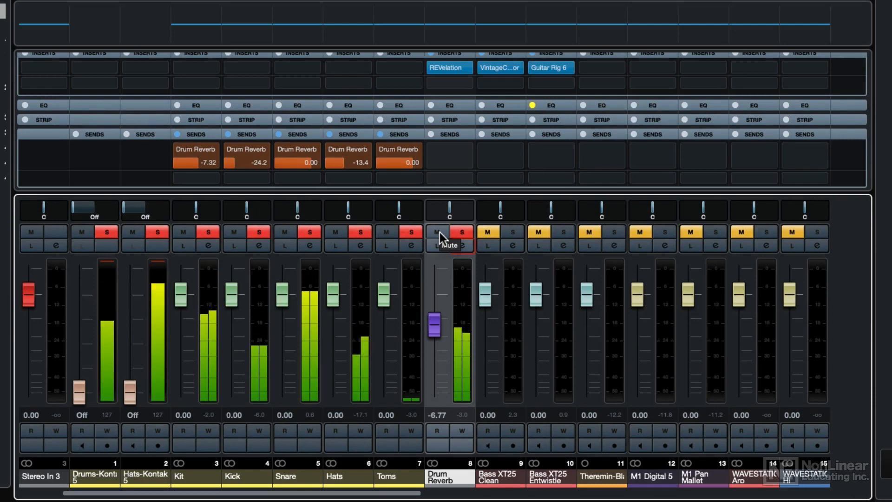
Compare the drum mix with the Drum Reverb channel muted and unmuted.
{"action": "left_click", "coordinate": [438, 232]}
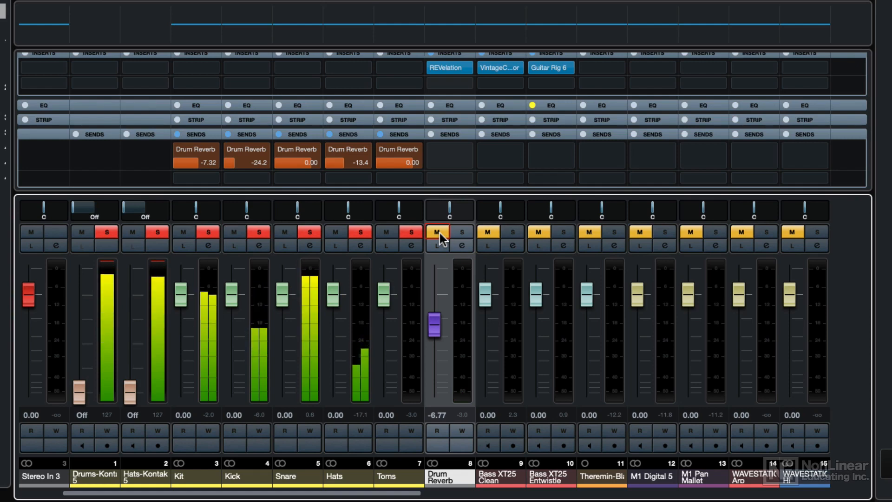
{"action": "left_click", "coordinate": [439, 233]}
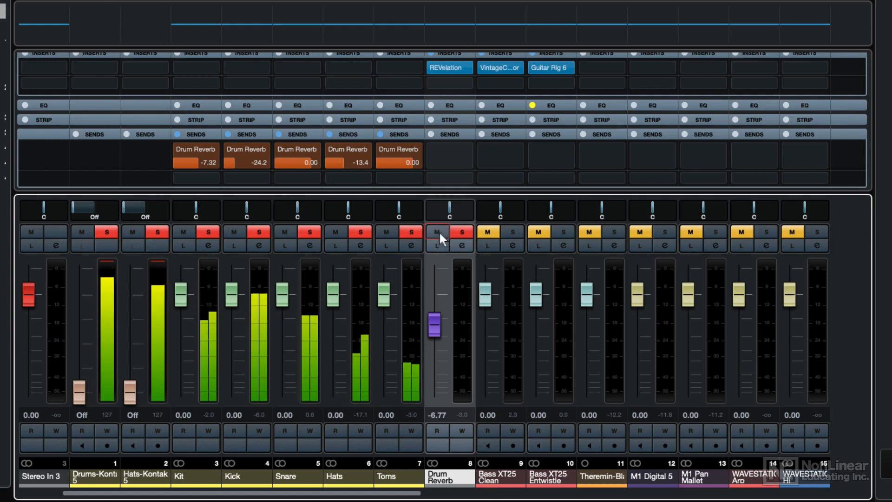